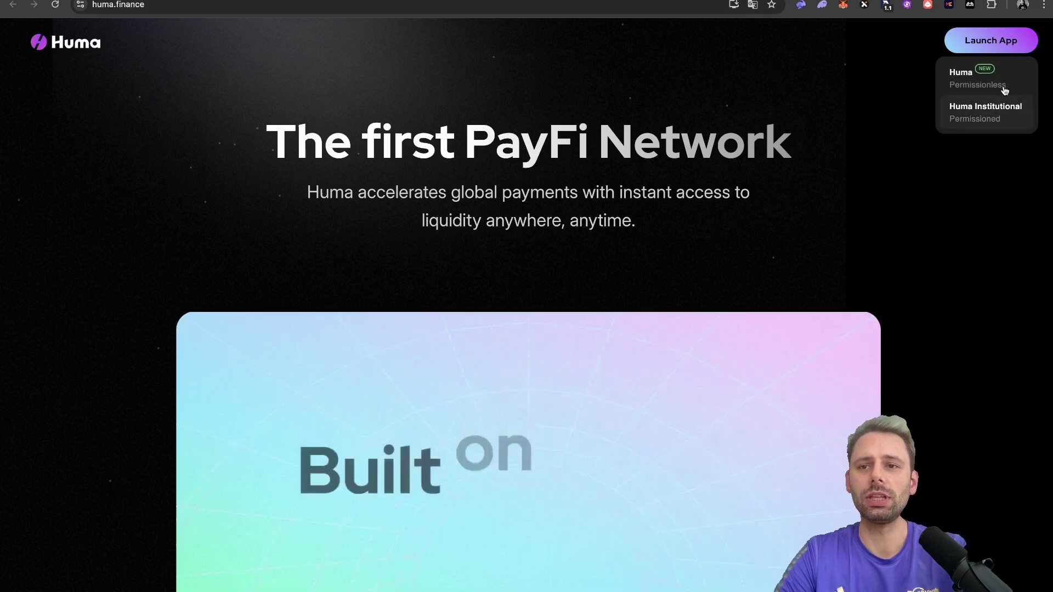
Launch the permissionless Huma app and connect the Phantom wallet.
click(1004, 90)
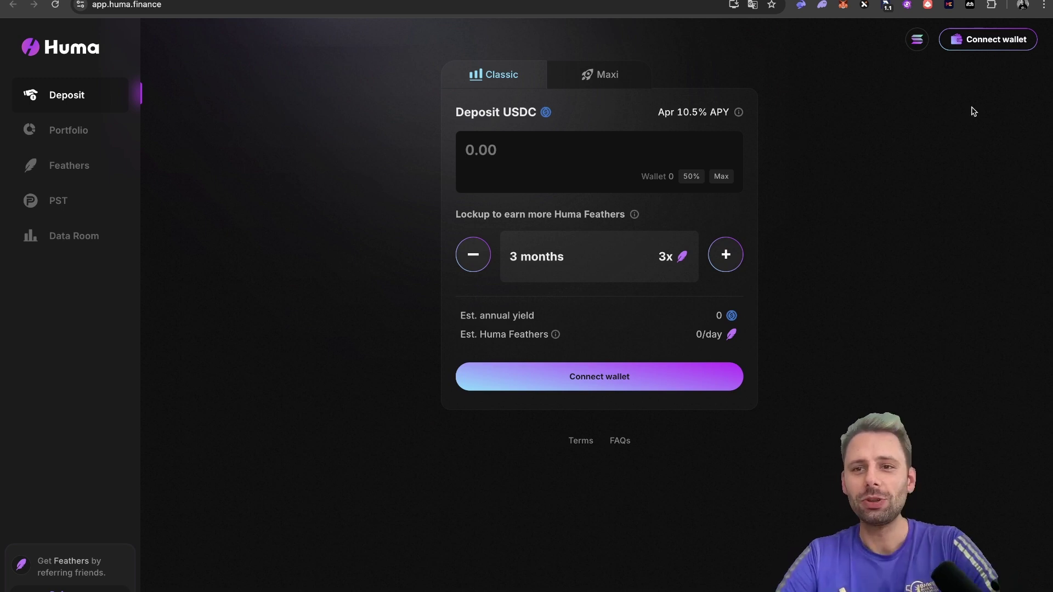
click(990, 47)
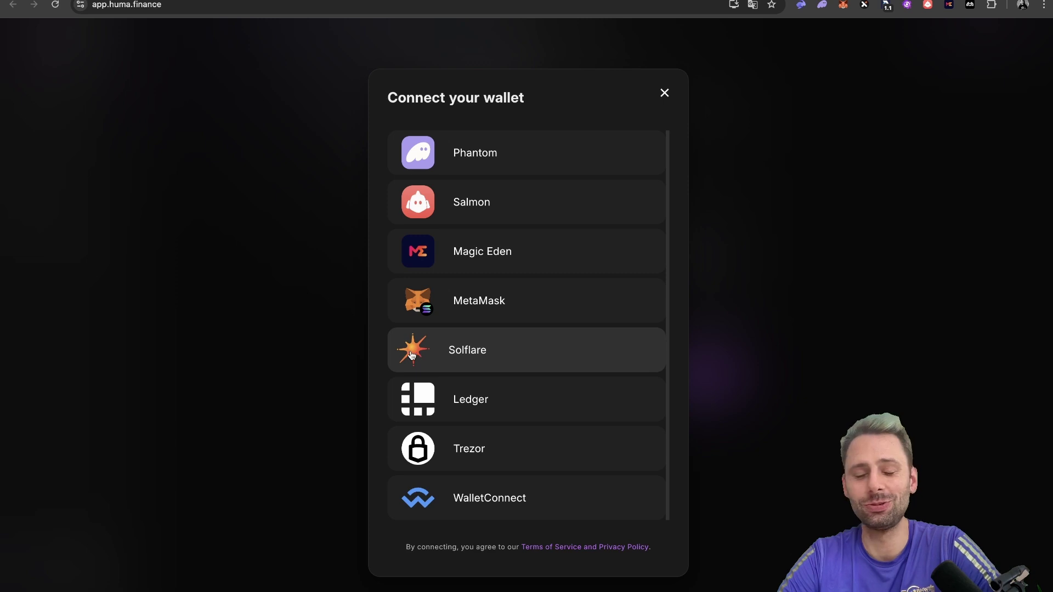
click(518, 146)
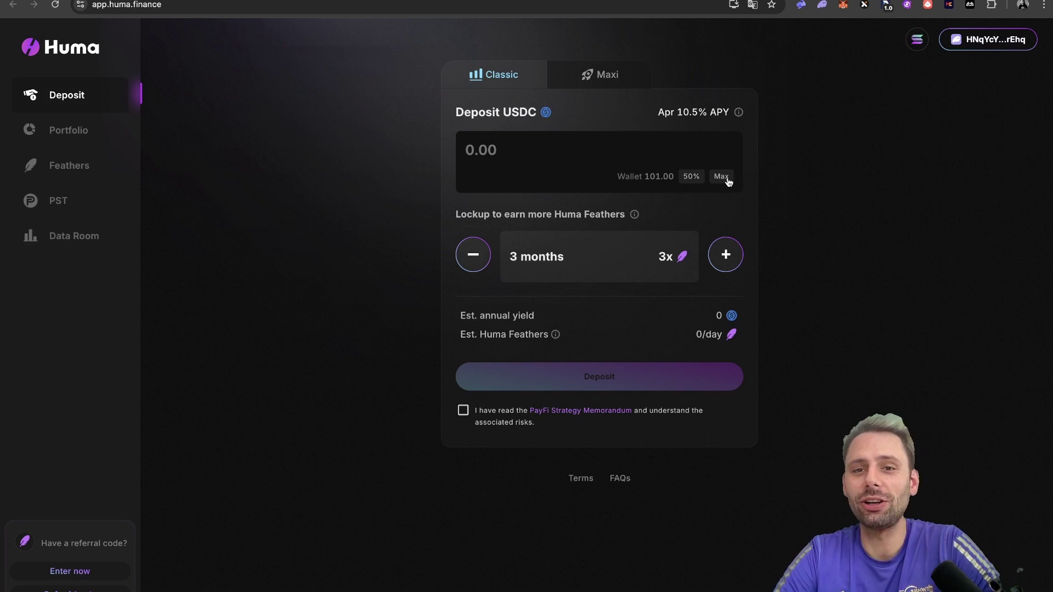
Try the 50% and maximum wallet amounts, and set the Classic USDC deposit to 10.
click(650, 176)
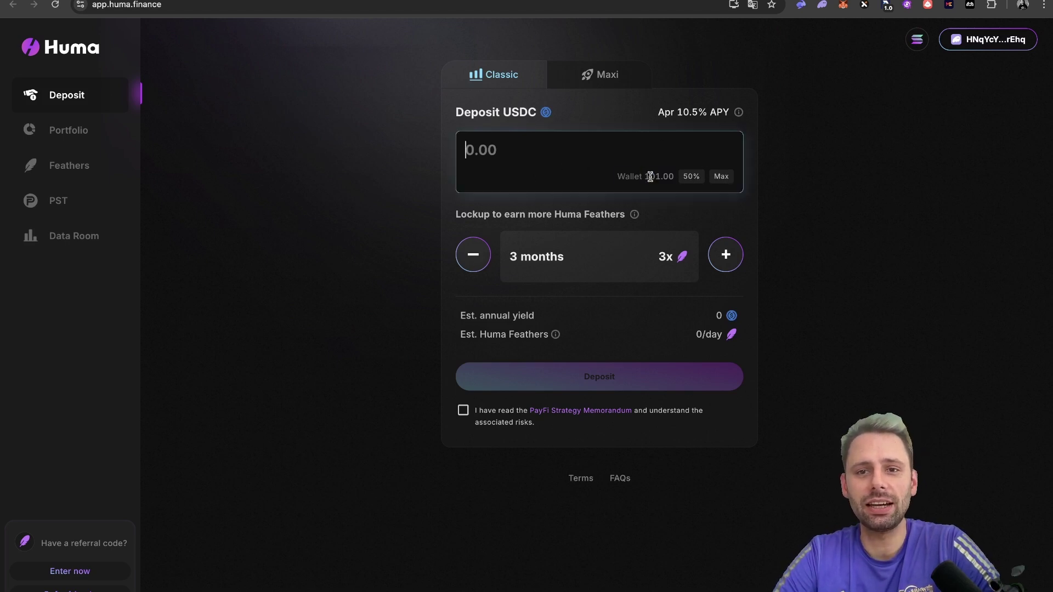
click(843, 168)
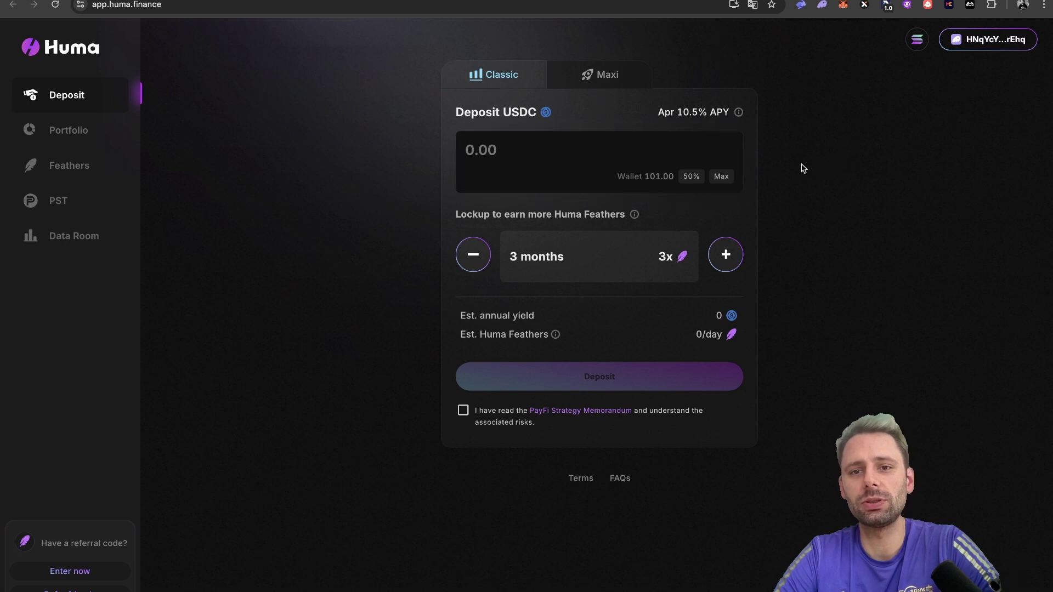
click(691, 176)
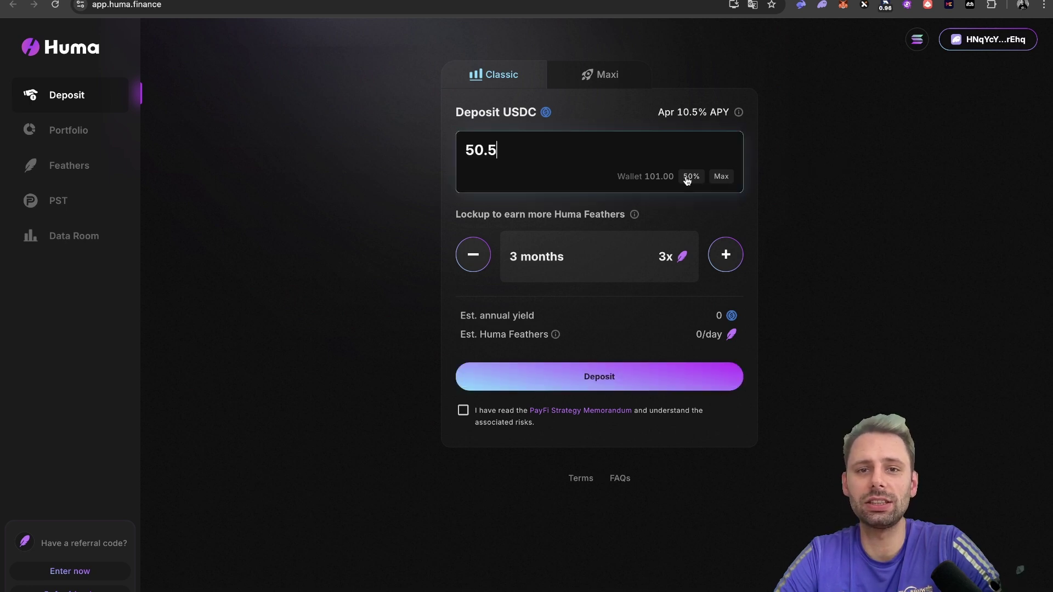
click(720, 178)
double_click(543, 147)
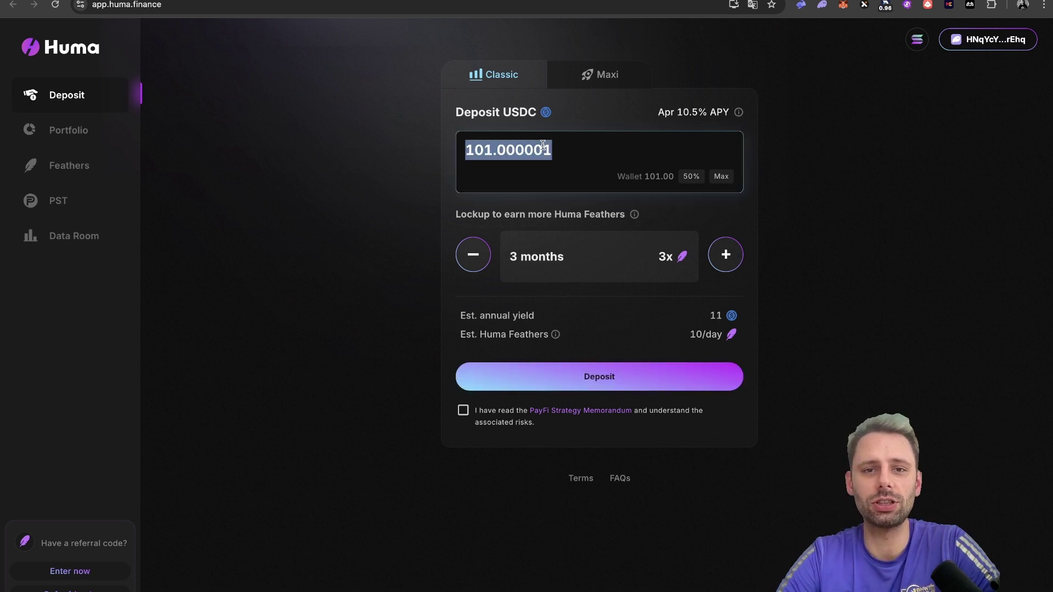
text(10)
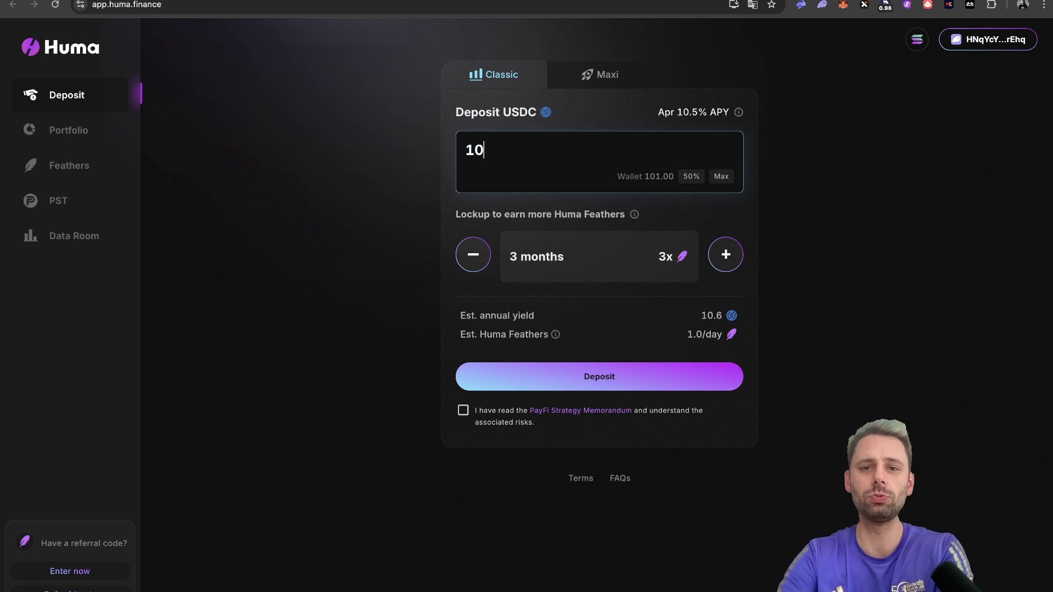
Compare the Feathers multiplier and estimates of the 10 USDC Classic deposit with no lockup and with a 3-month lockup.
click(464, 214)
drag(464, 214, 551, 214)
click(547, 215)
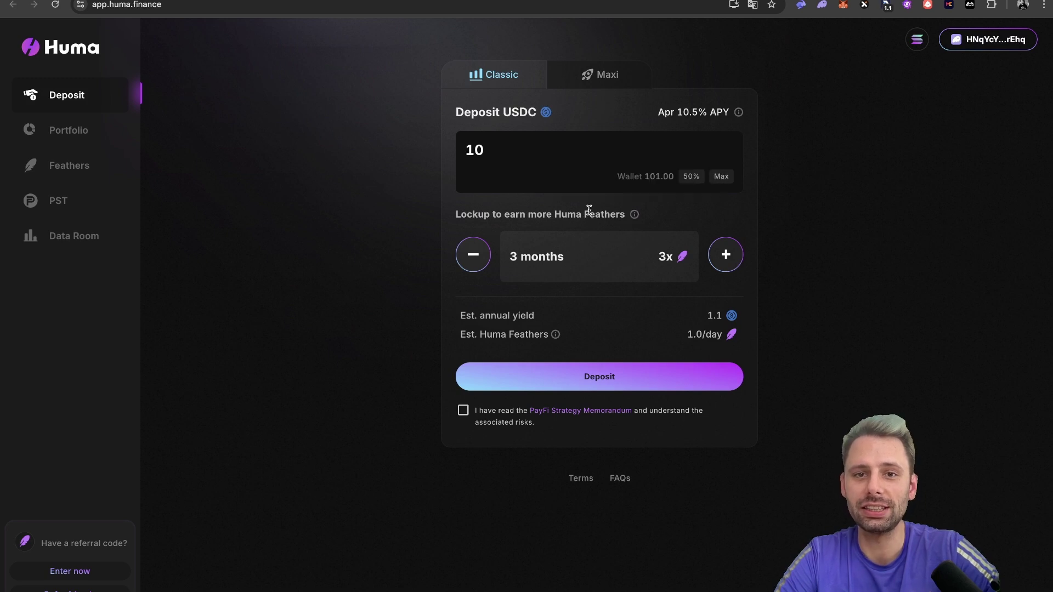
click(472, 255)
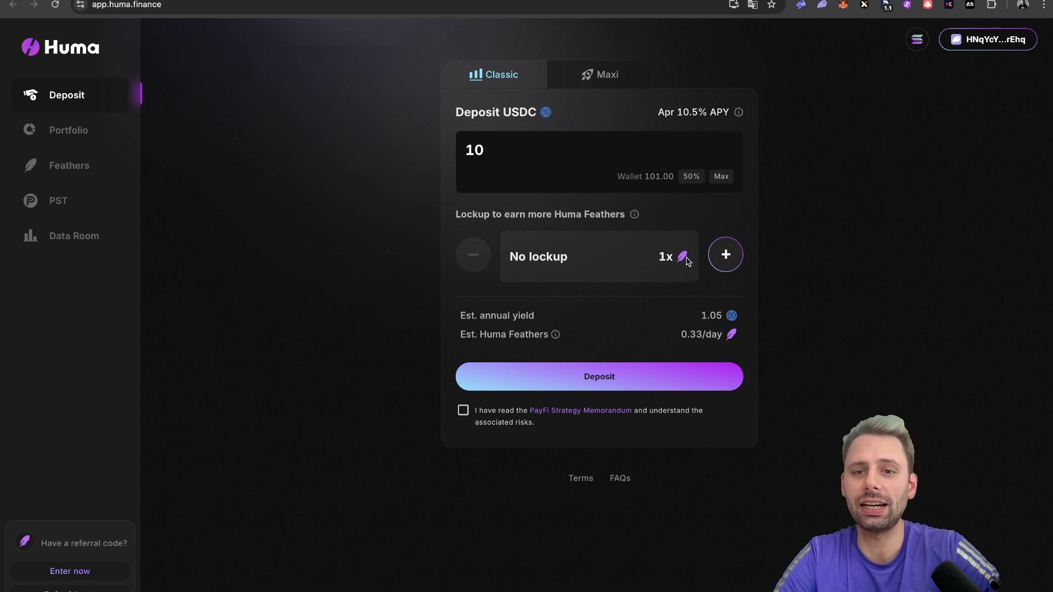
drag(660, 256, 670, 257)
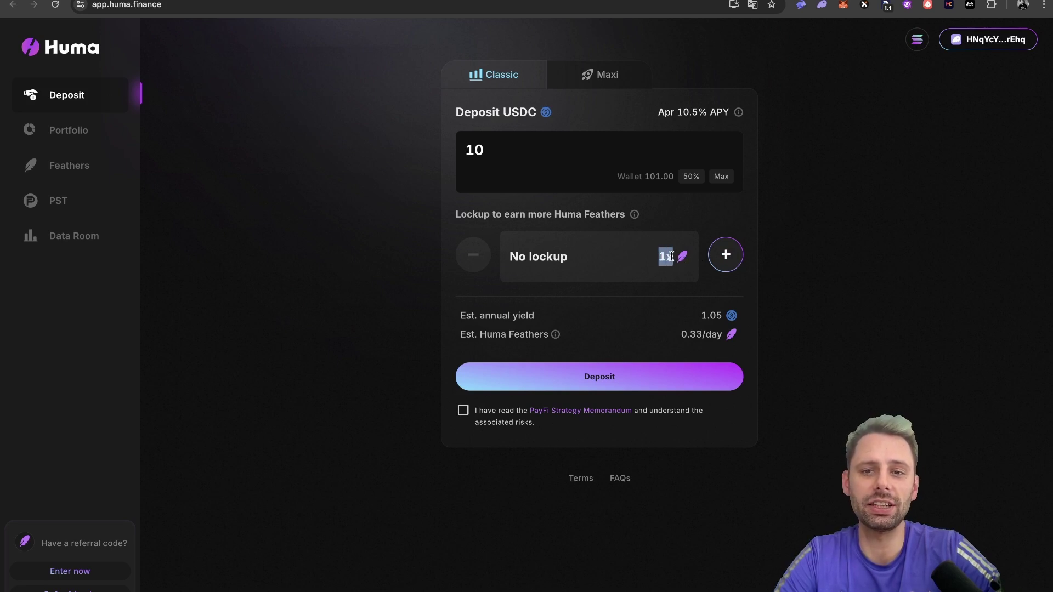
click(670, 256)
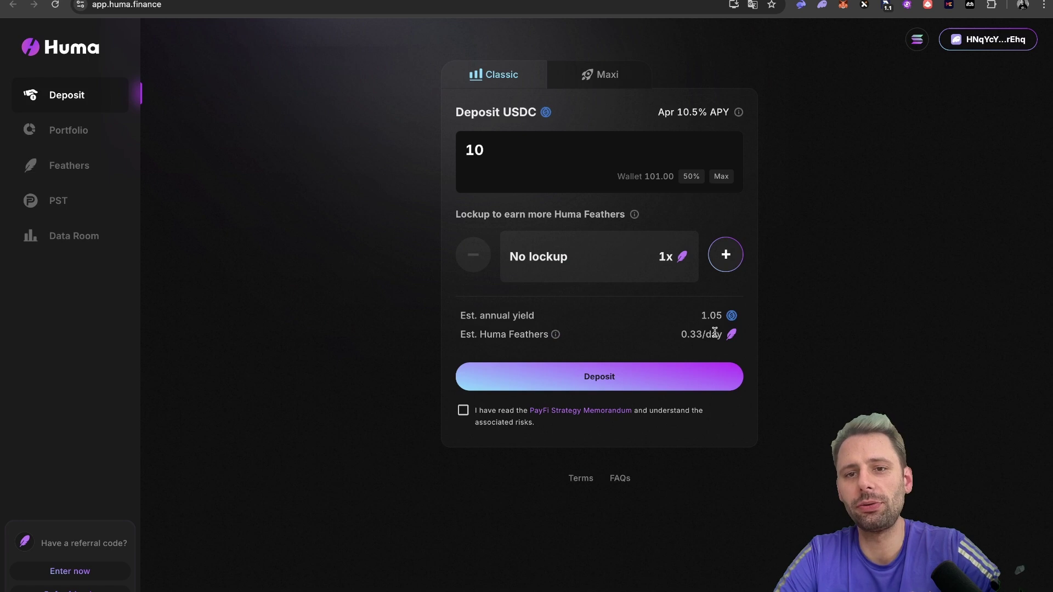
click(725, 254)
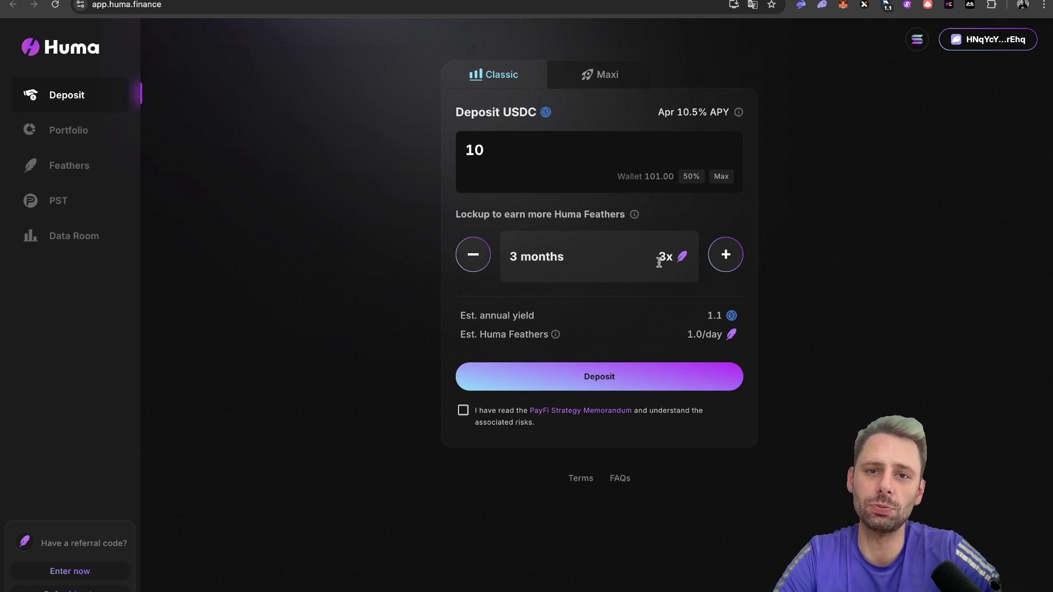
Set the Classic deposit to 100 USDC and compare the 3-month and 6-month lockups, ending on no lockup.
click(510, 148)
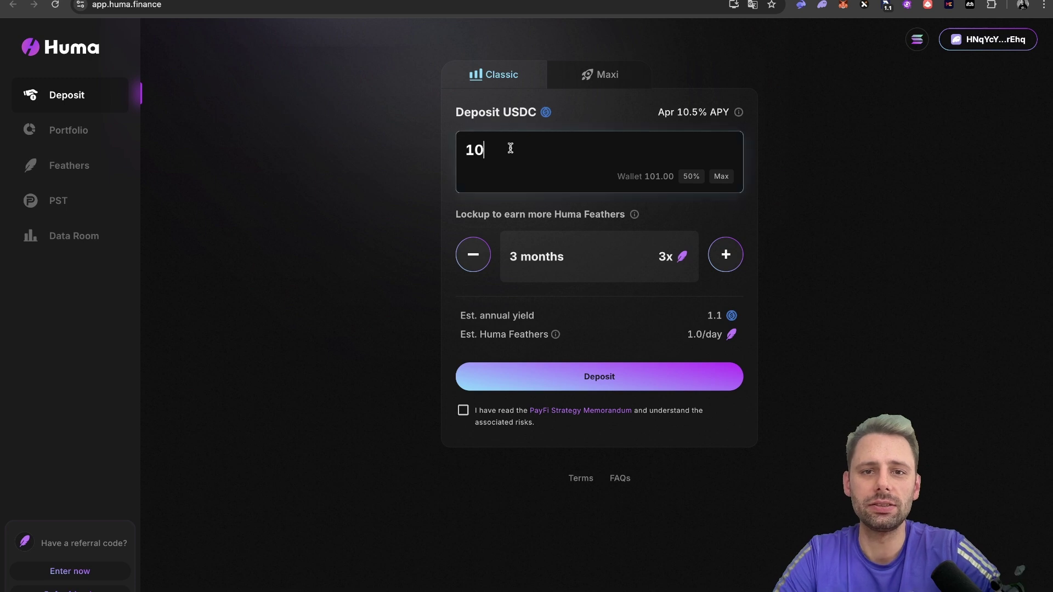
text(0)
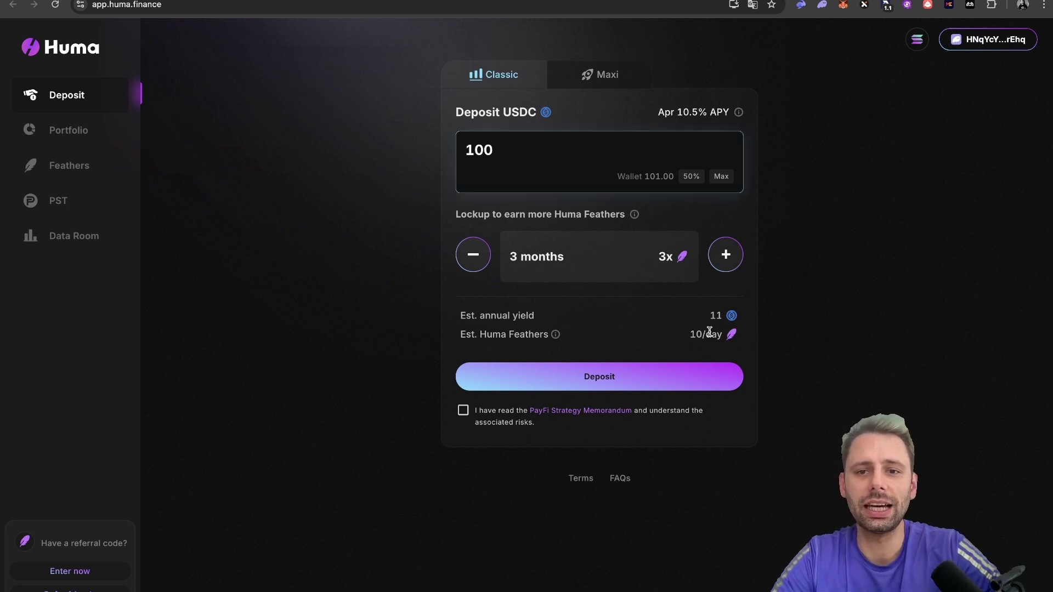
click(472, 253)
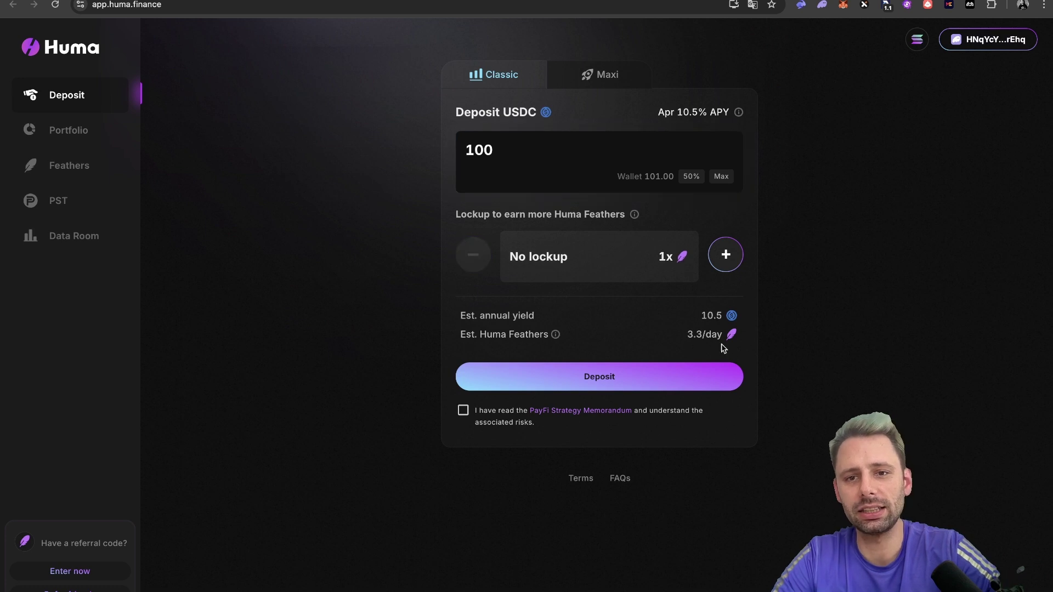
click(726, 257)
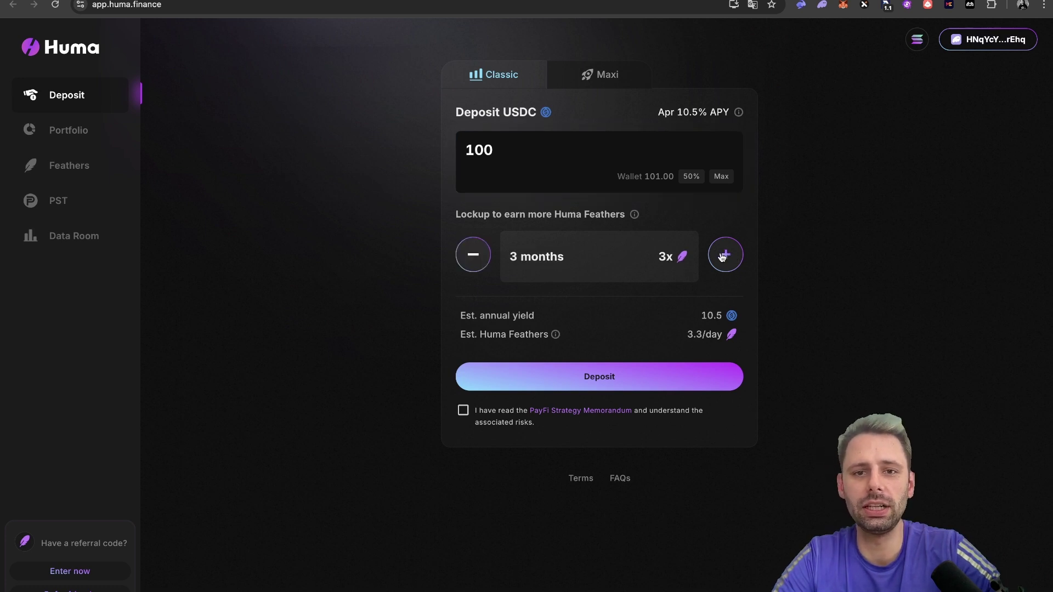
click(727, 257)
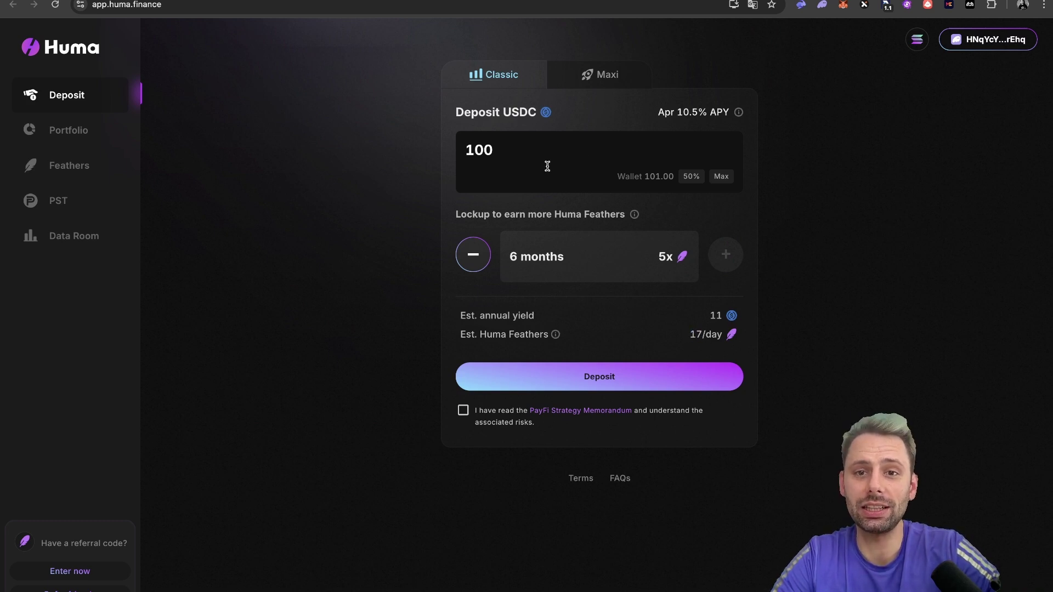
click(476, 262)
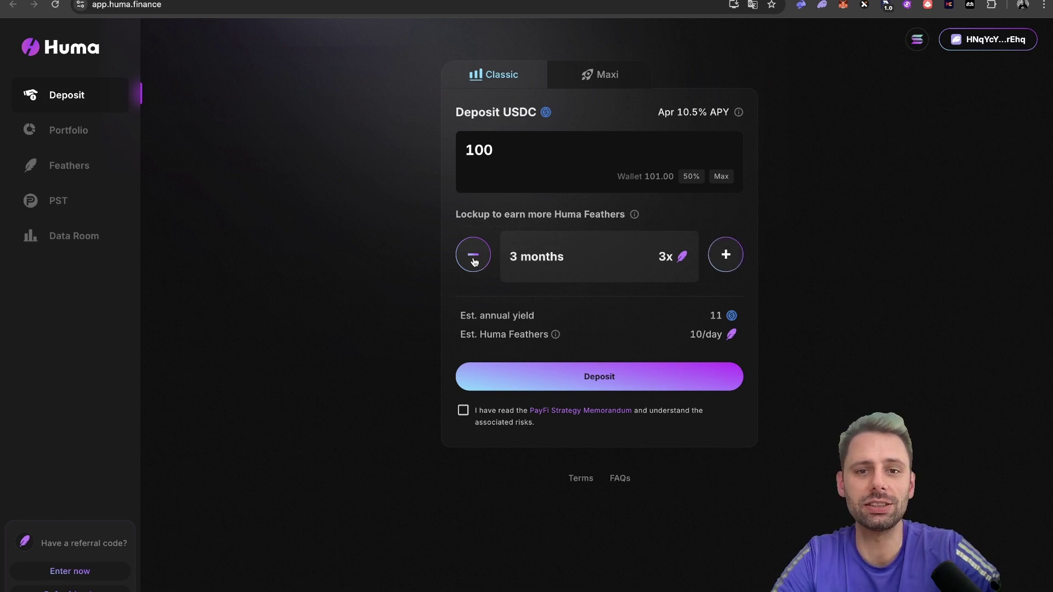
click(475, 262)
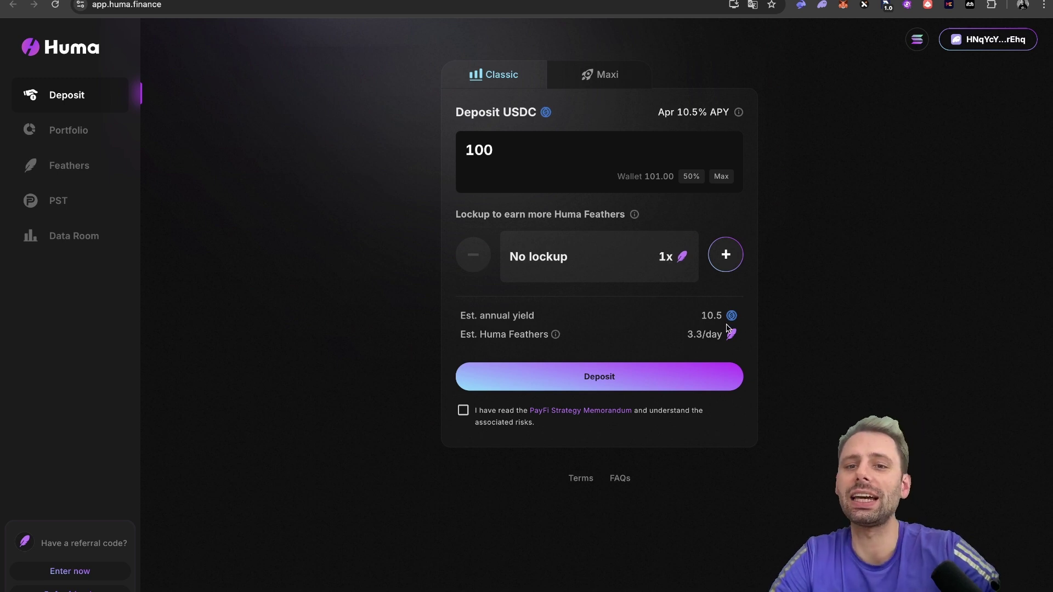
Switch the deposit to Maxi mode and examine its APY and Feathers multiplier without a lockup.
click(600, 83)
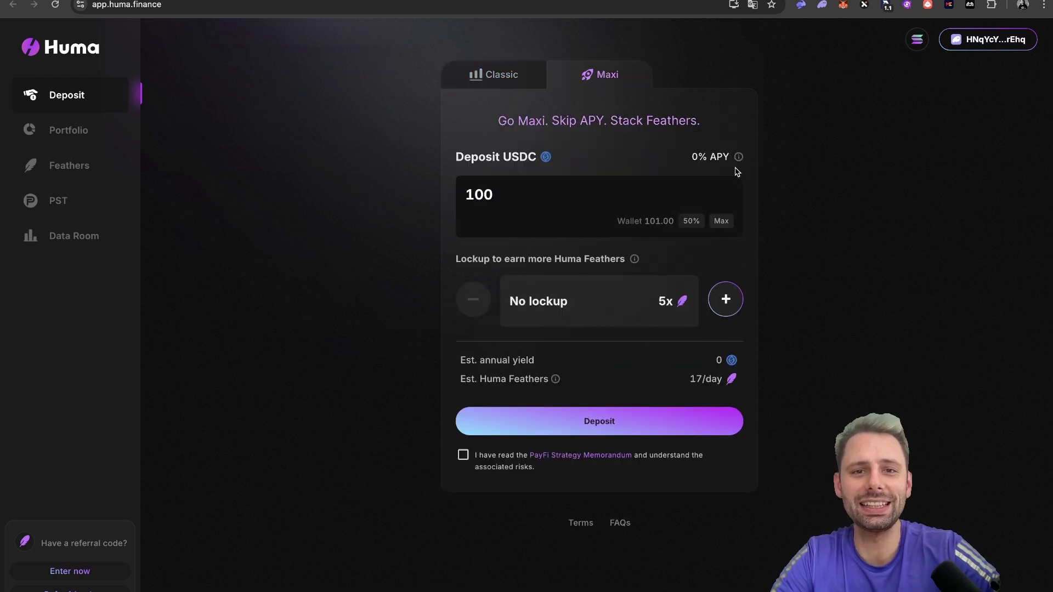
drag(692, 158, 729, 158)
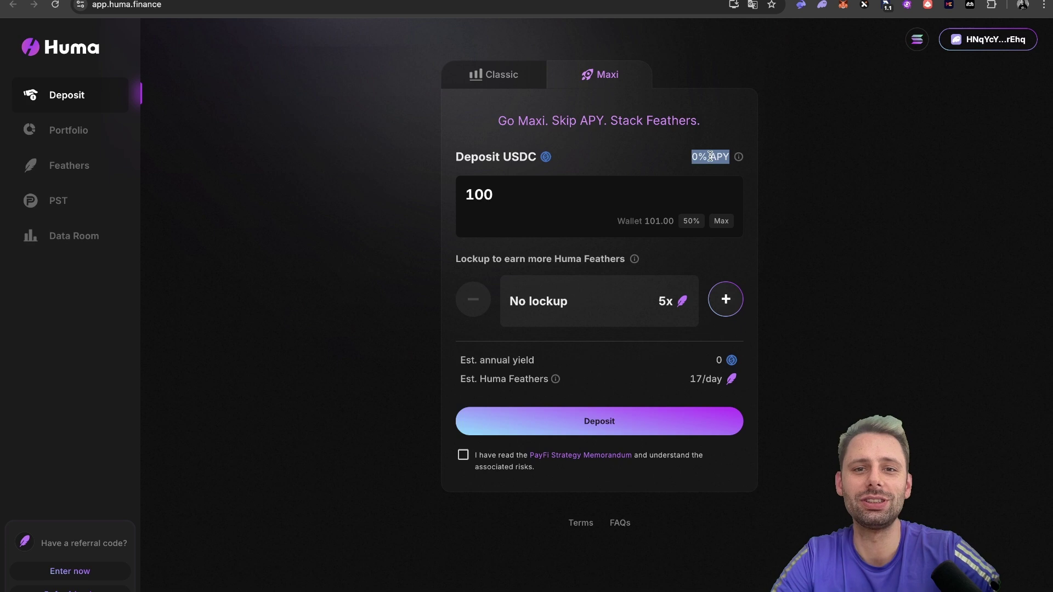
click(710, 156)
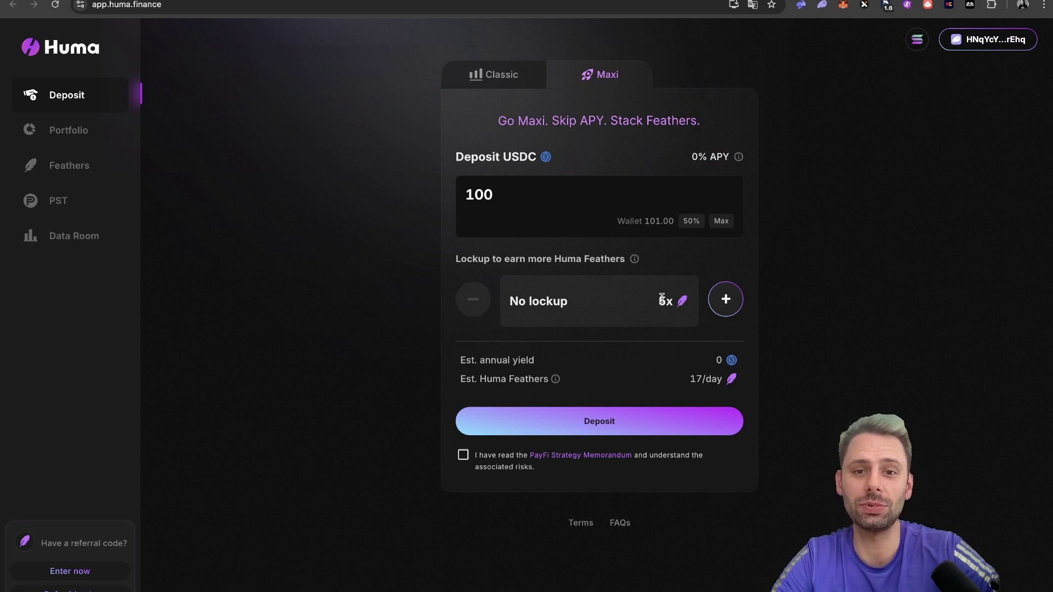
click(533, 188)
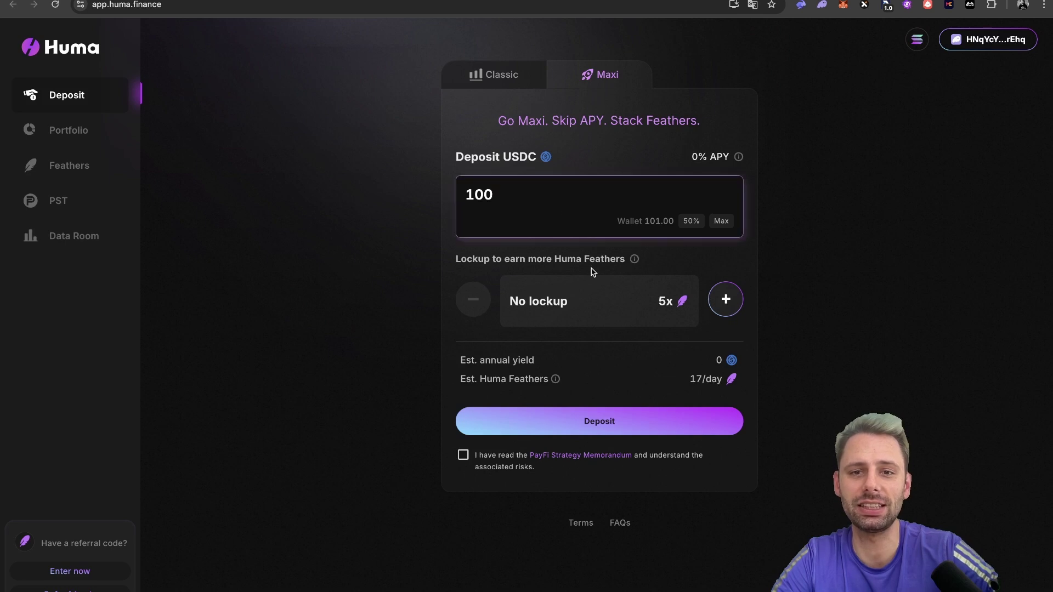
Return to Classic mode with a 6-month lockup and examine the APY and estimated rewards.
click(492, 74)
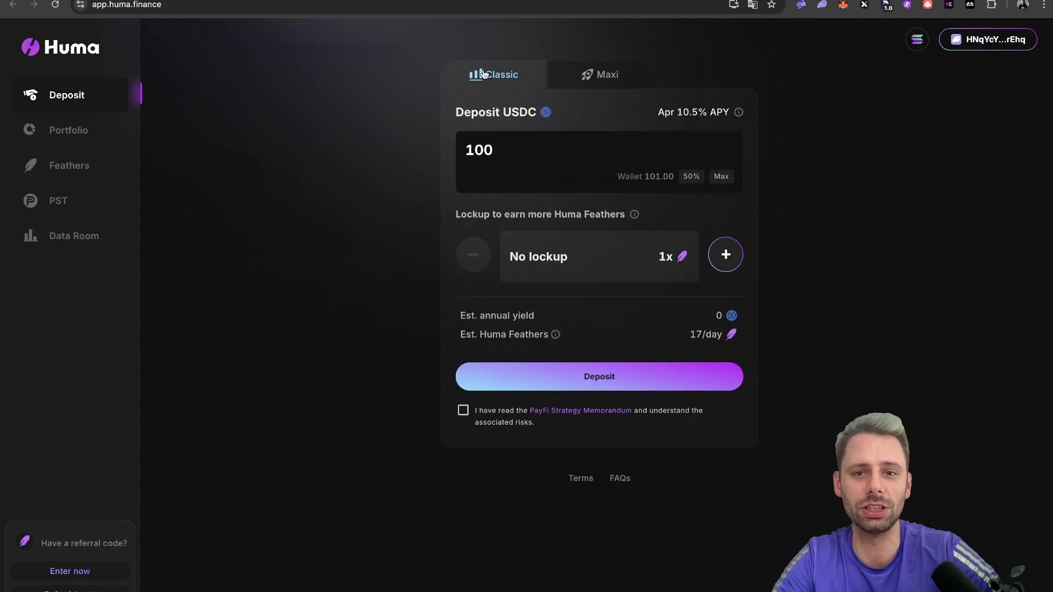
click(723, 256)
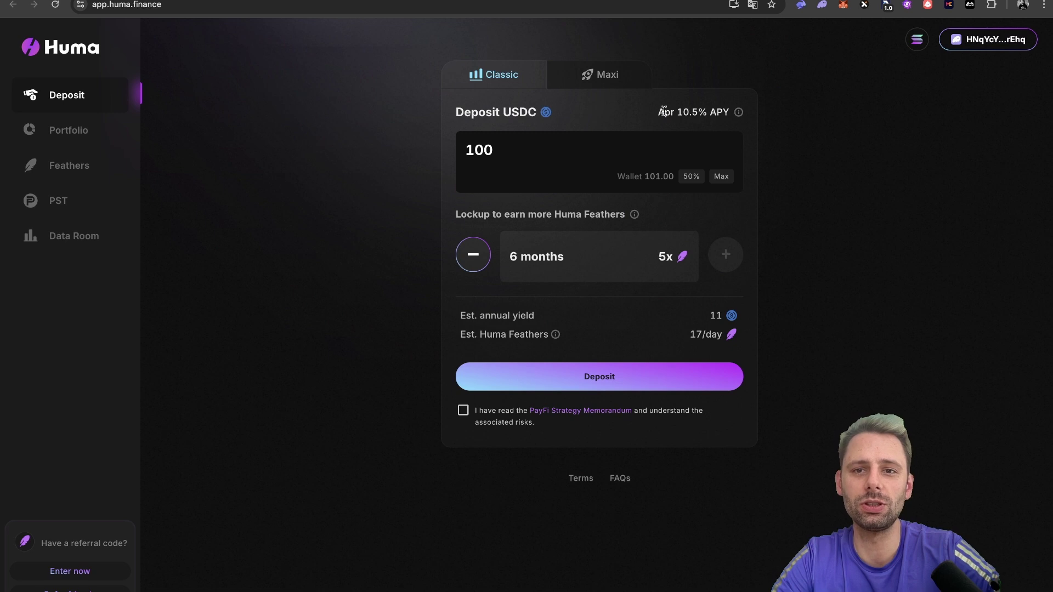
drag(663, 111, 730, 112)
click(729, 112)
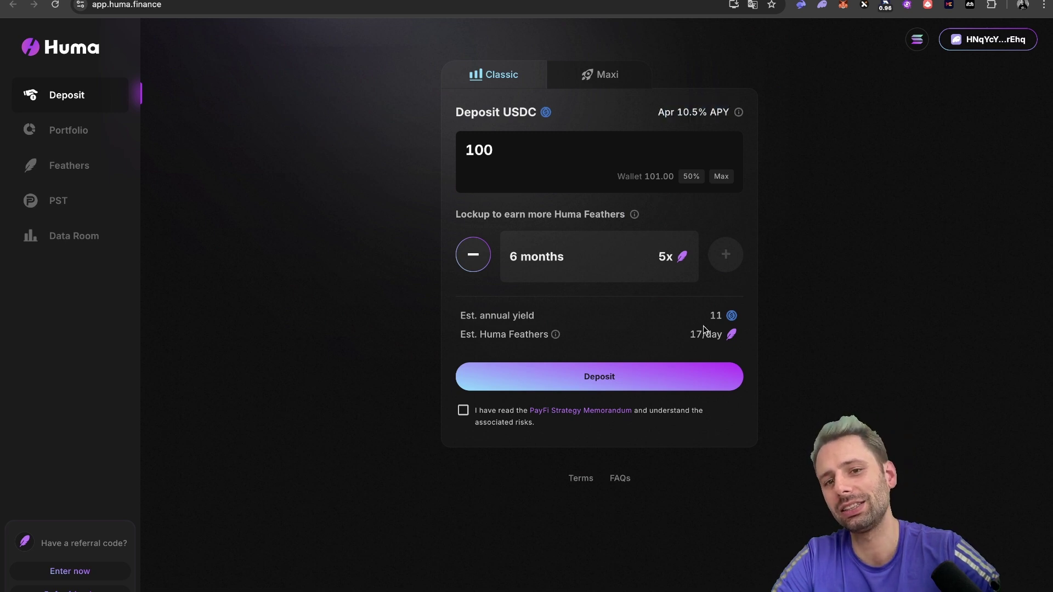
Switch to Maxi mode and compare no lockup with 3 months, ending on a 6-month lockup.
click(586, 75)
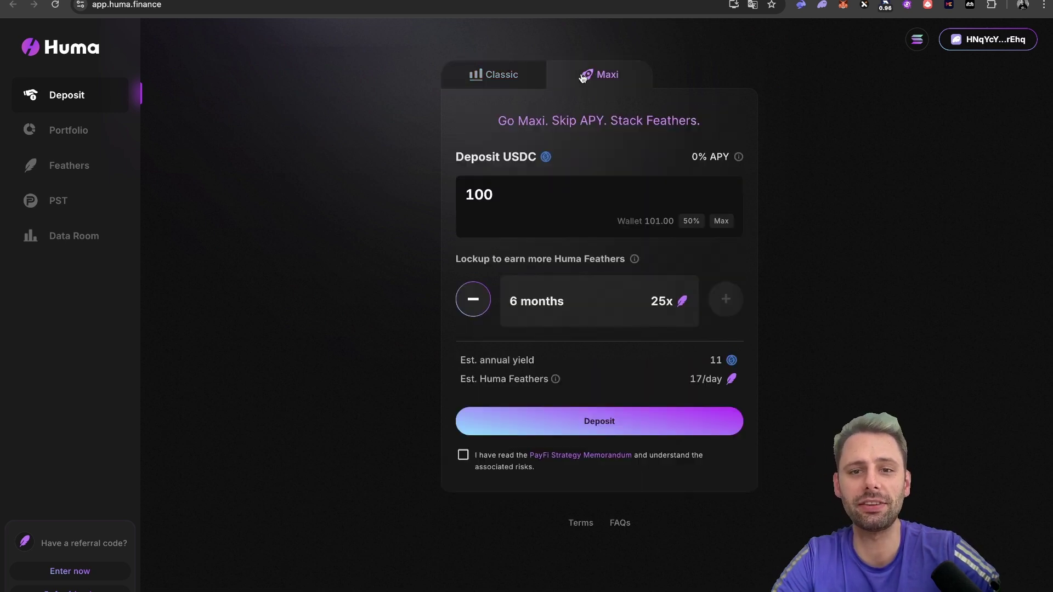
click(473, 299)
click(472, 299)
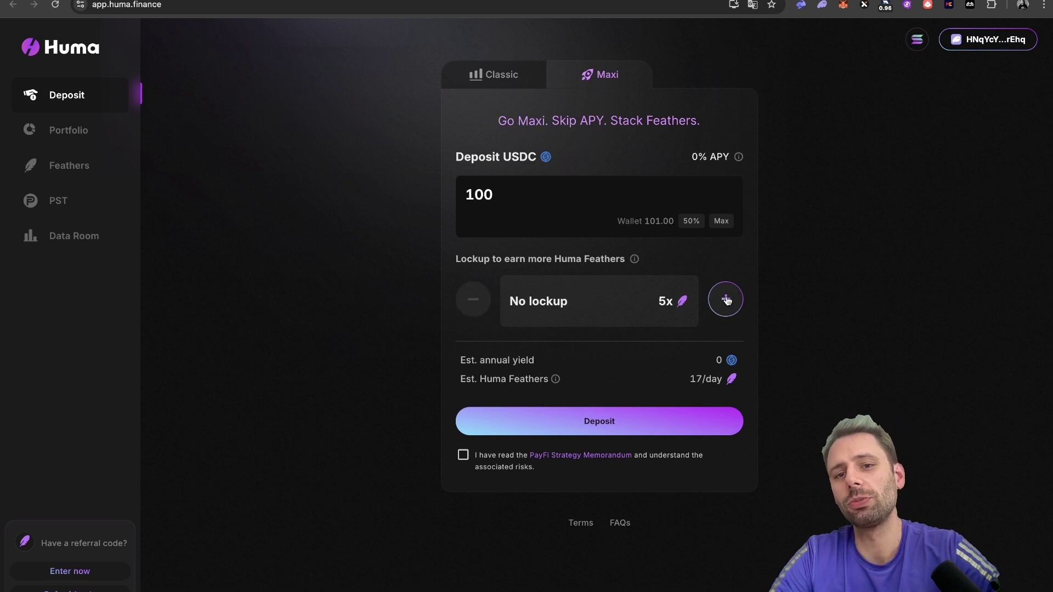
click(725, 299)
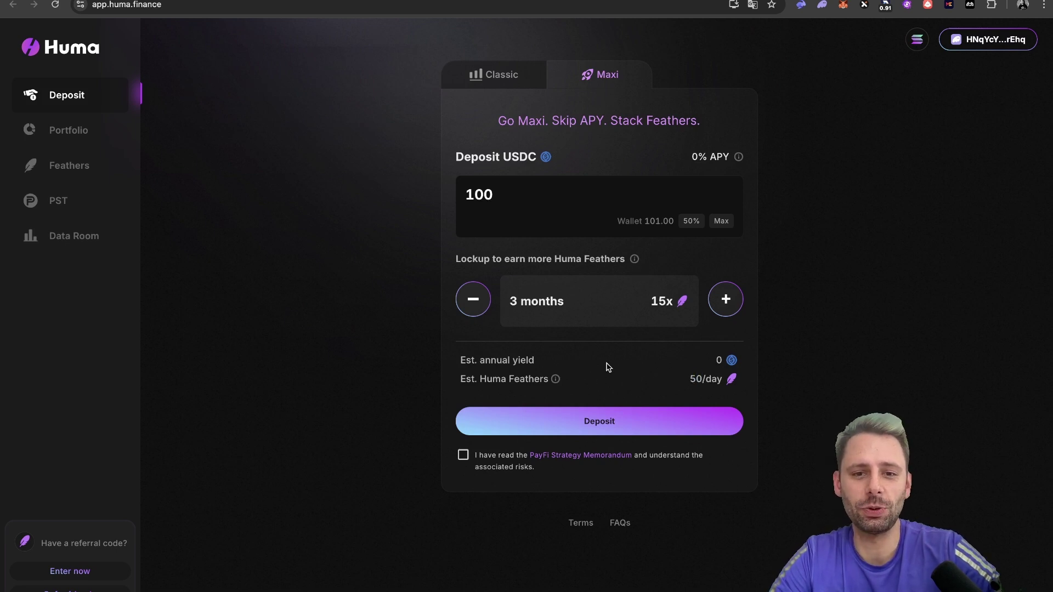
click(725, 299)
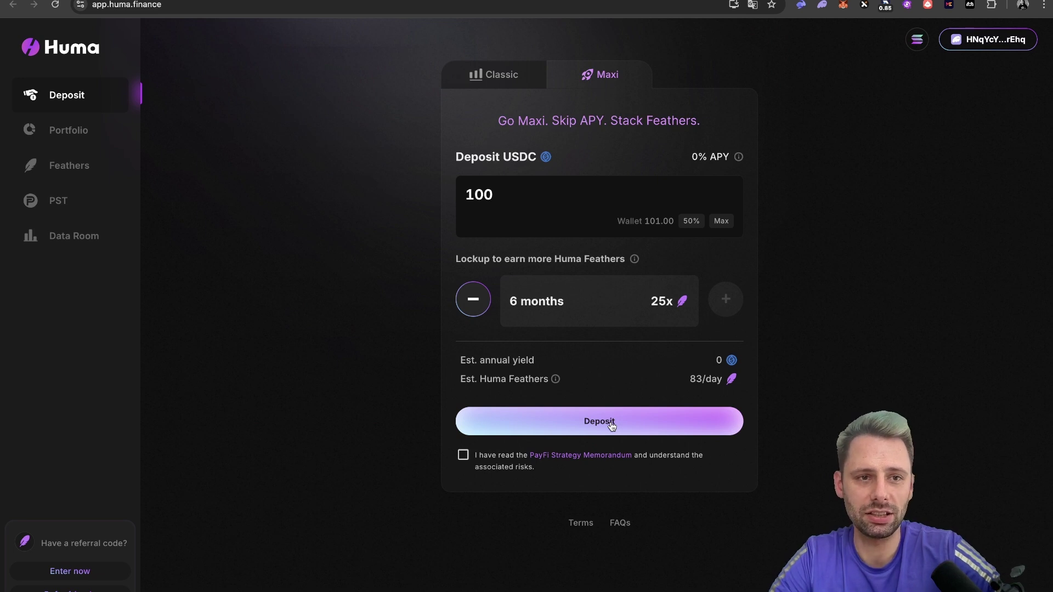
Look over the Portfolio page and open the friend referral code from the Feathers page.
click(82, 138)
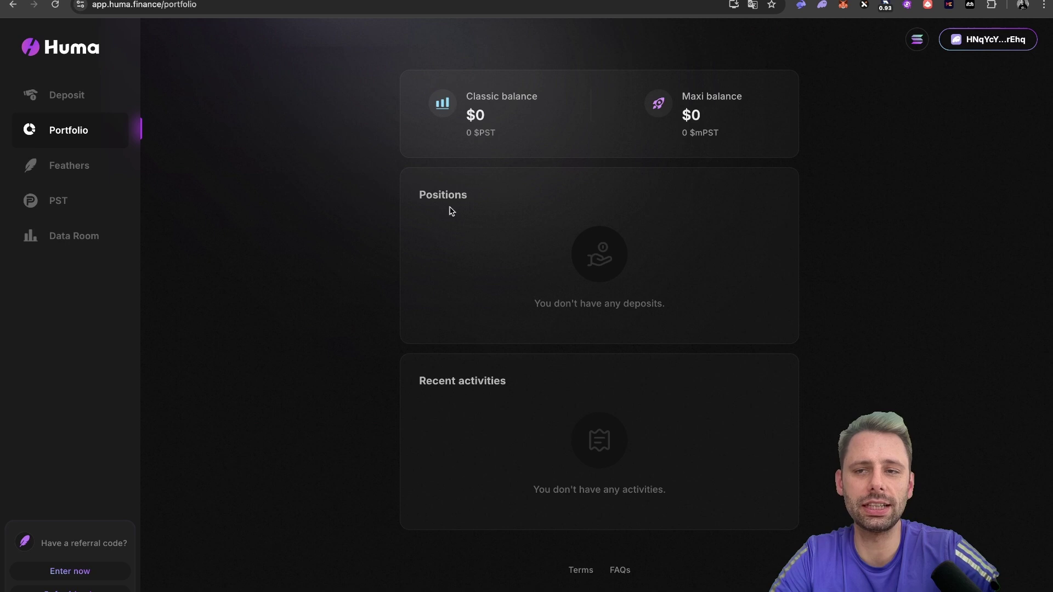
click(69, 170)
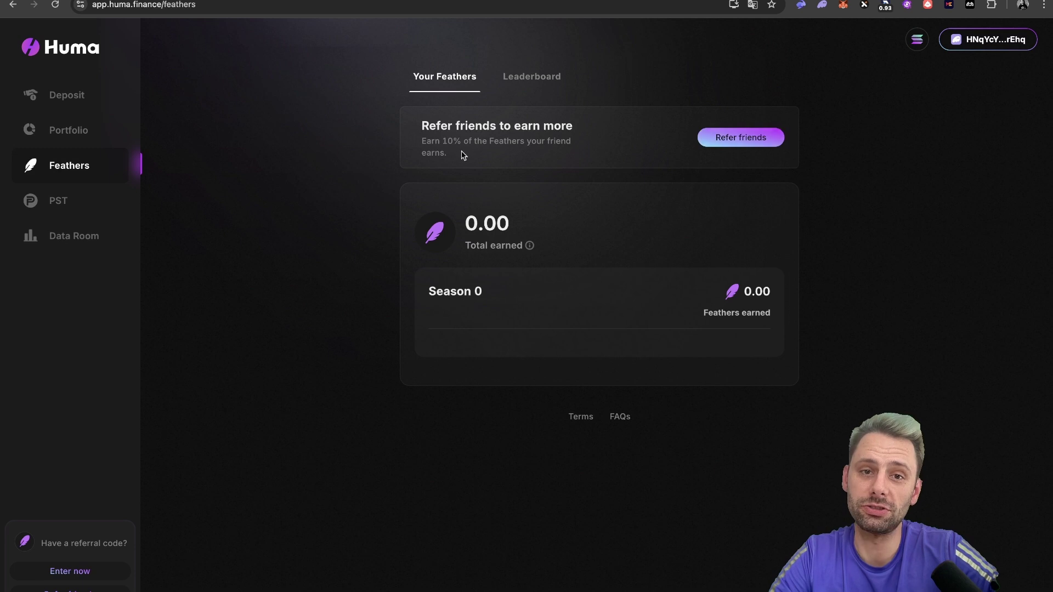
drag(455, 143, 533, 143)
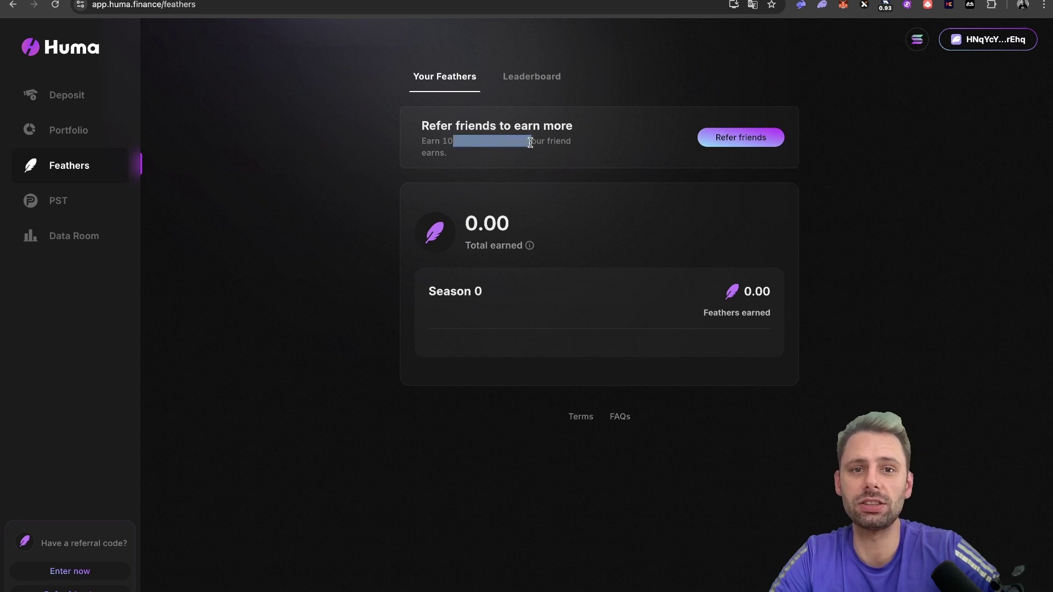
click(787, 152)
click(762, 141)
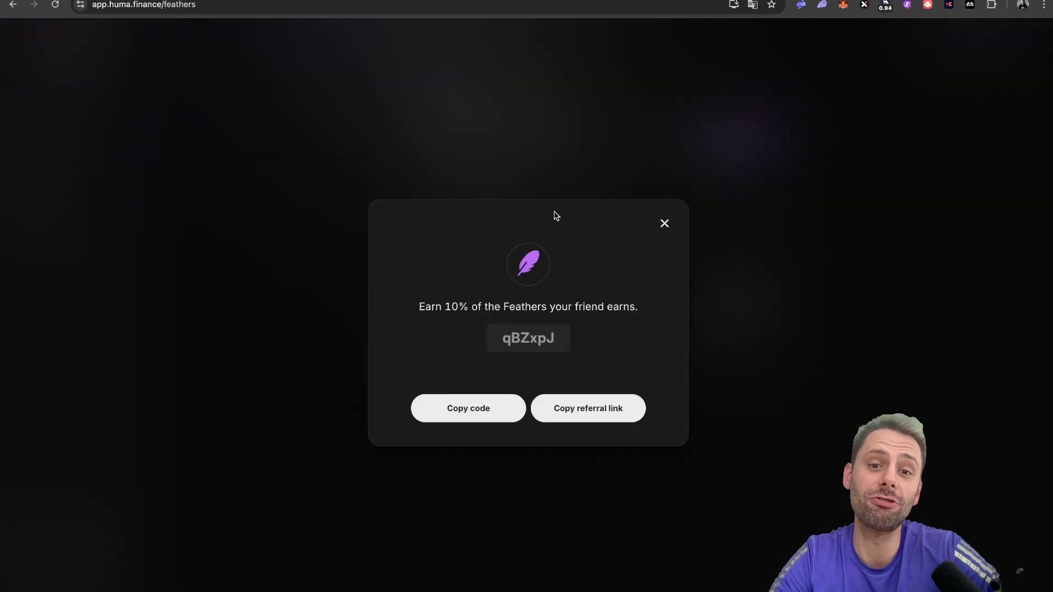
Copy the friend referral code and the referral link, and close the referral dialog.
click(476, 412)
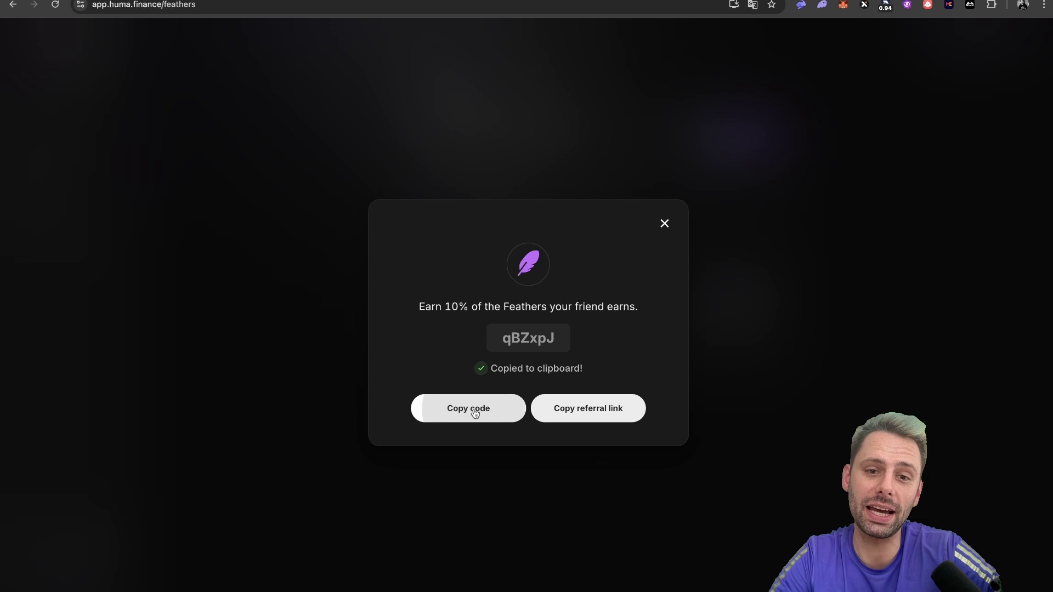
click(583, 412)
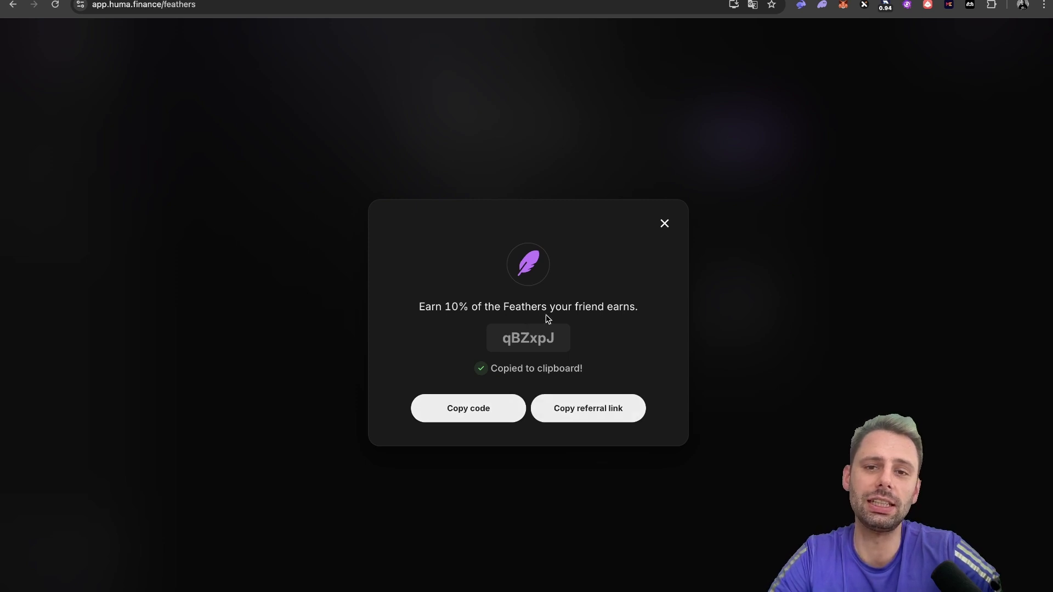
click(665, 223)
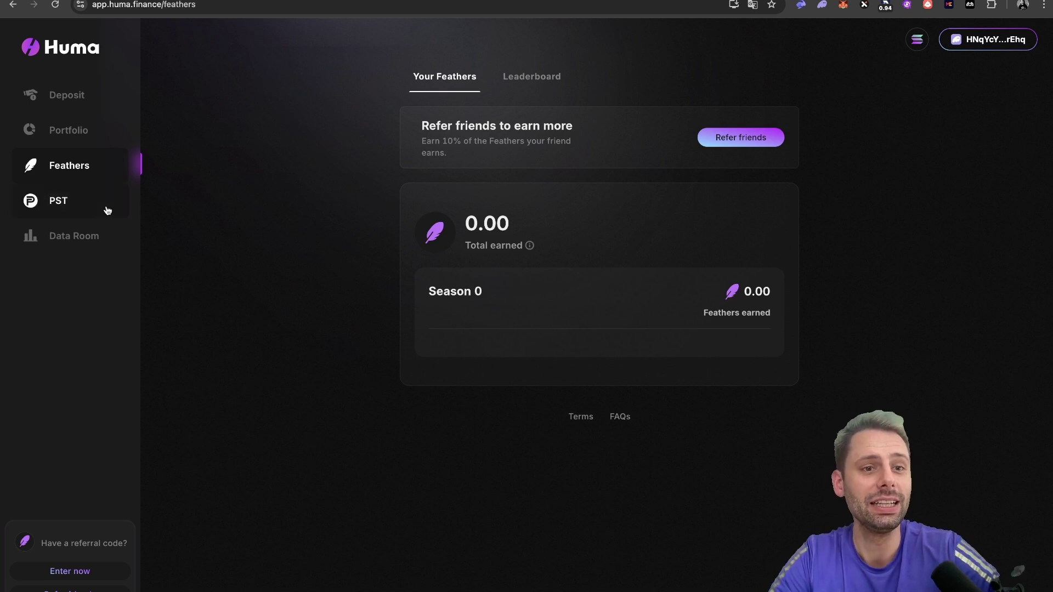
Look over the PST page's Classic and Maxi balances and its Jupiter, Kamino and RateX options.
click(83, 206)
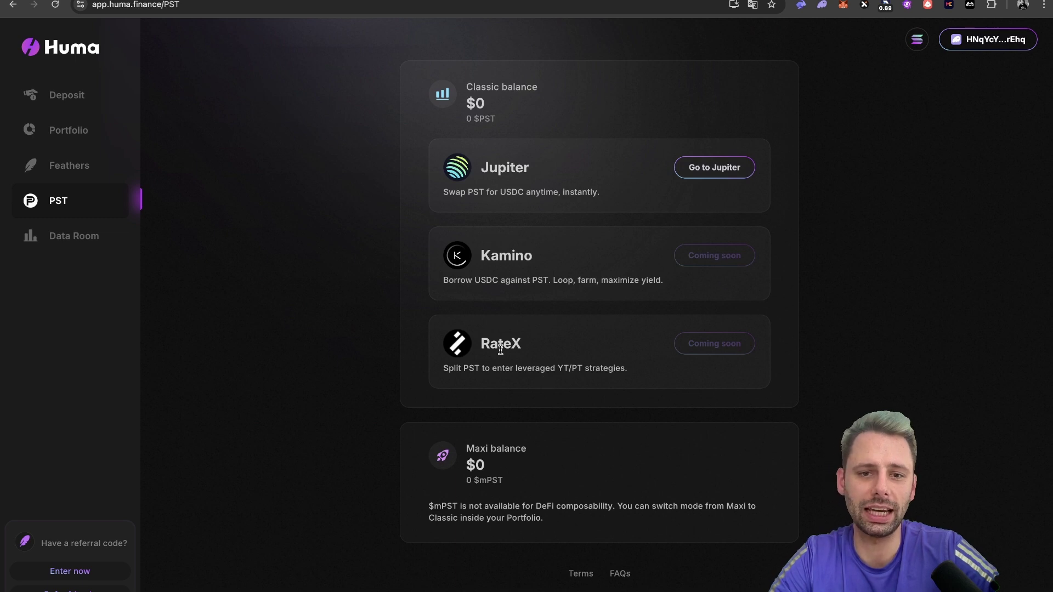
Return to the USDC deposit page and set the Classic mode lockup to 6 months.
key(super+bracketleft)
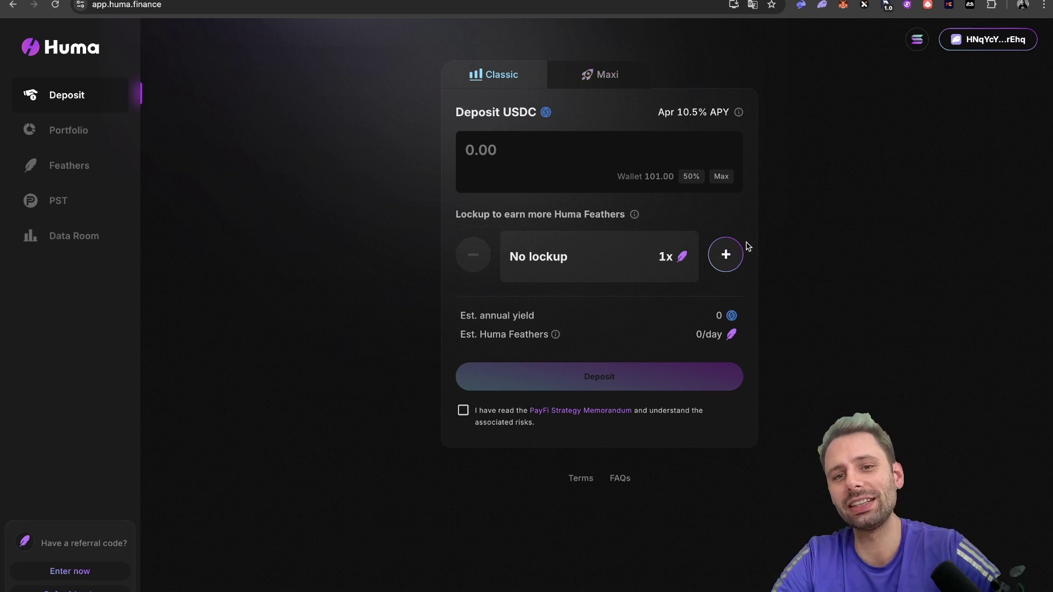
click(724, 255)
click(723, 254)
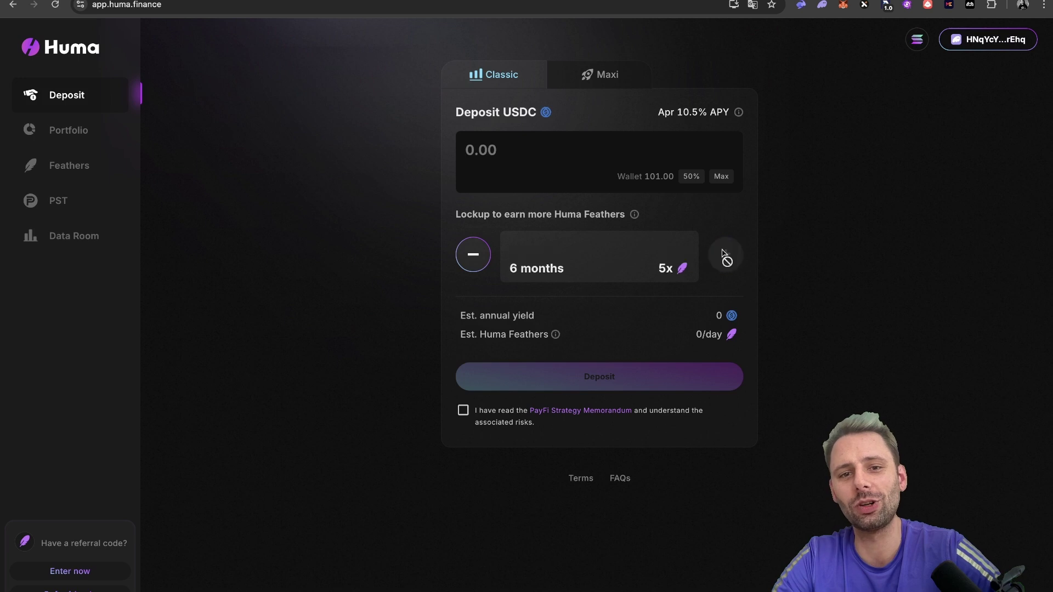